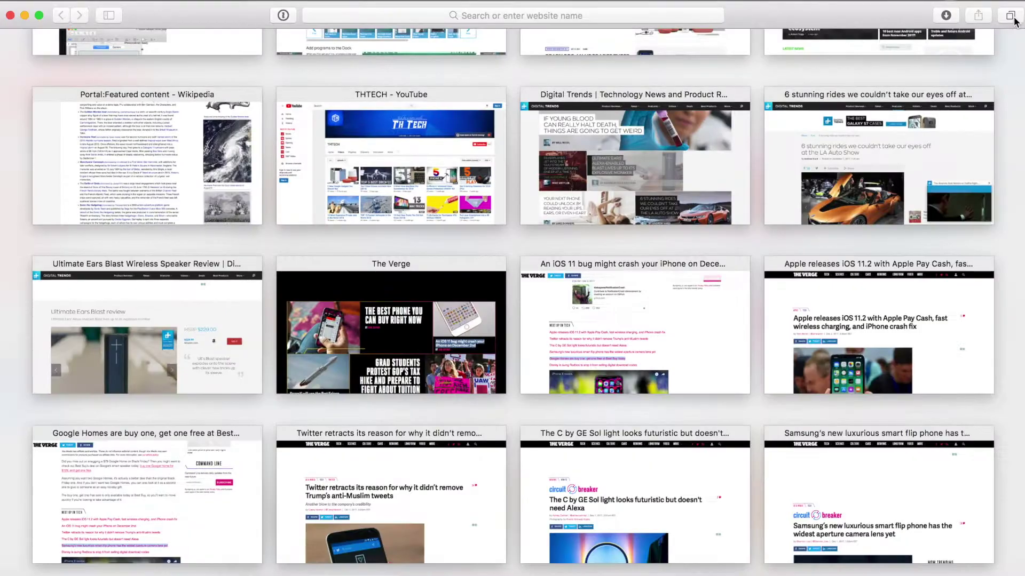
Step: Filter the tabs by 'thtech', pop the video into Picture in Picture, and open Safari Preferences
{"action": "scroll", "coordinate": [719, 137], "scroll_direction": "up", "scroll_amount": 3}
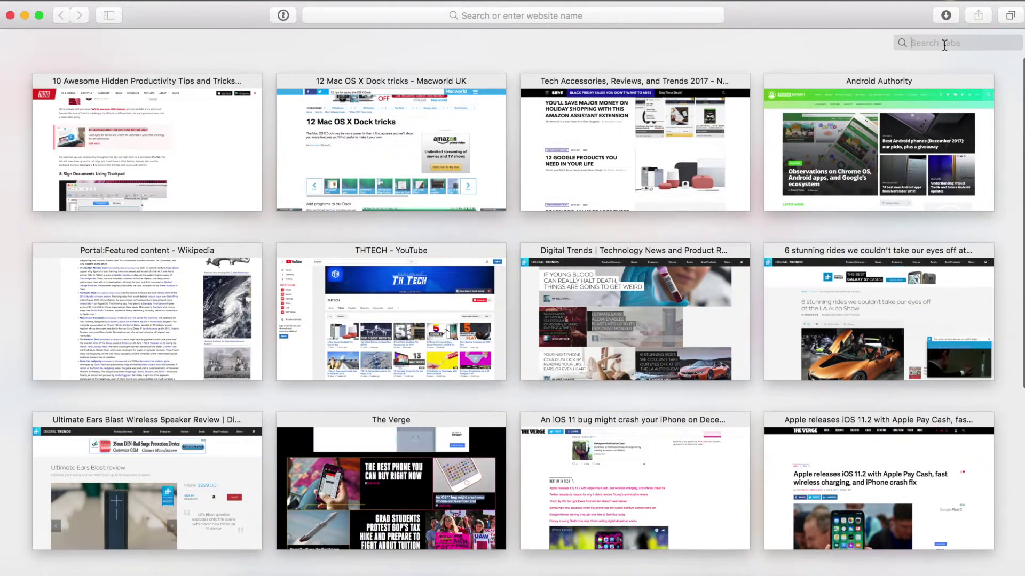
{"action": "type", "text": "thtech"}
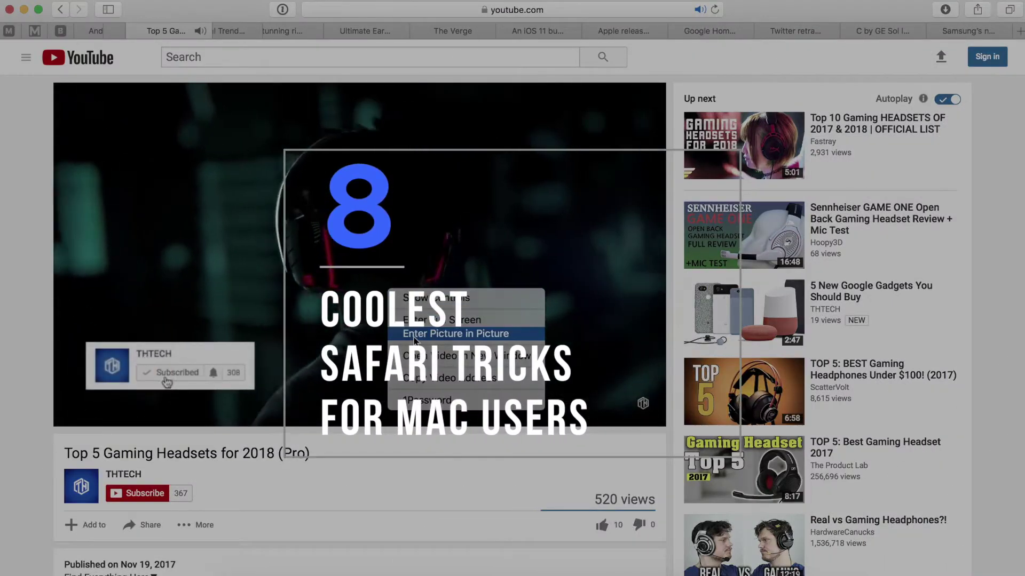
{"action": "left_click", "coordinate": [415, 334]}
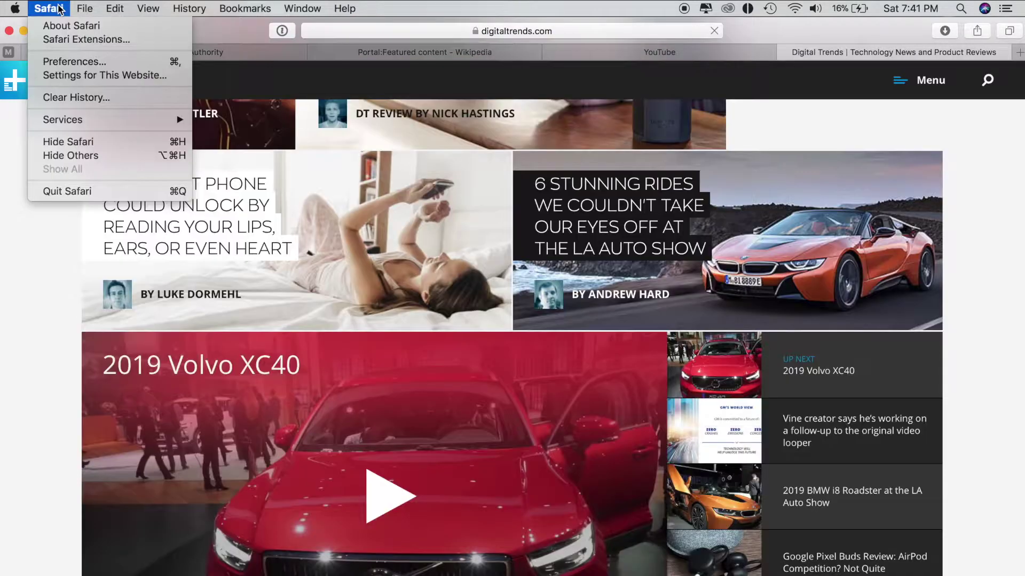
{"action": "left_click", "coordinate": [71, 62]}
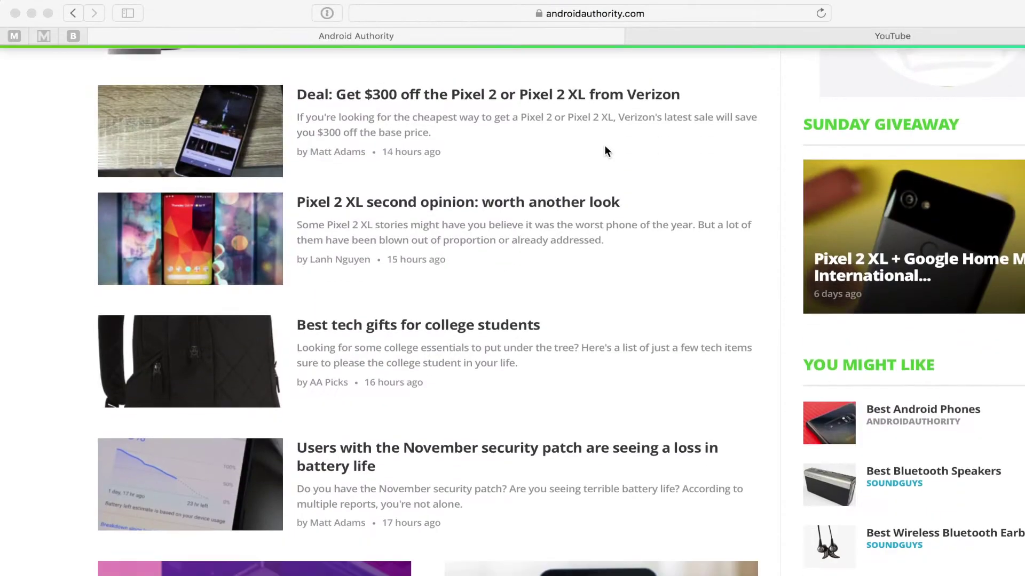
Step: Pin the Android Authority tab by dragging it to the left
{"action": "scroll", "coordinate": [605, 149], "scroll_direction": "up", "scroll_amount": 6}
{"action": "scroll", "coordinate": [605, 147], "scroll_direction": "up", "scroll_amount": 5}
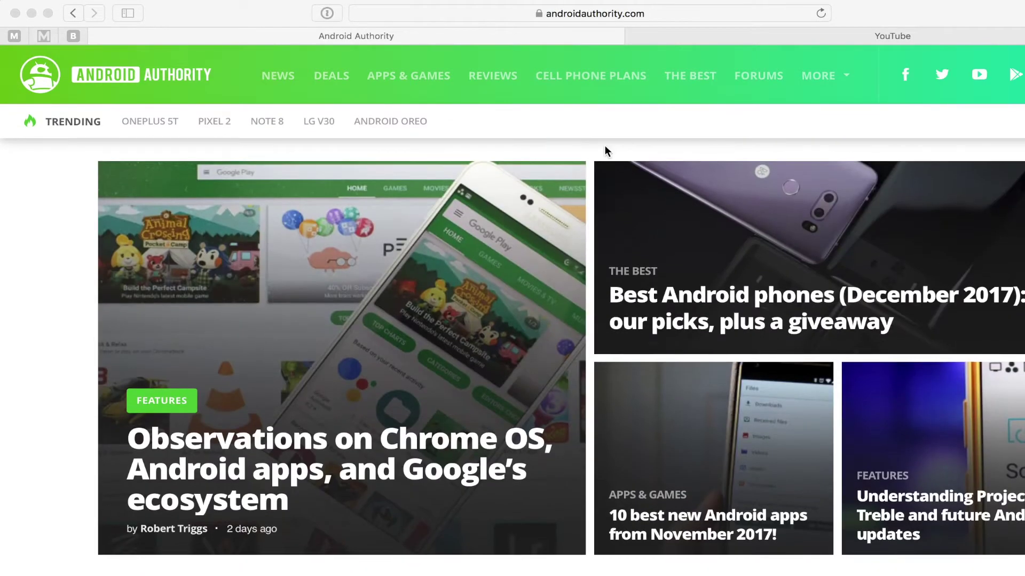
{"action": "left_click_drag", "start_coordinate": [441, 36], "coordinate": [330, 37]}
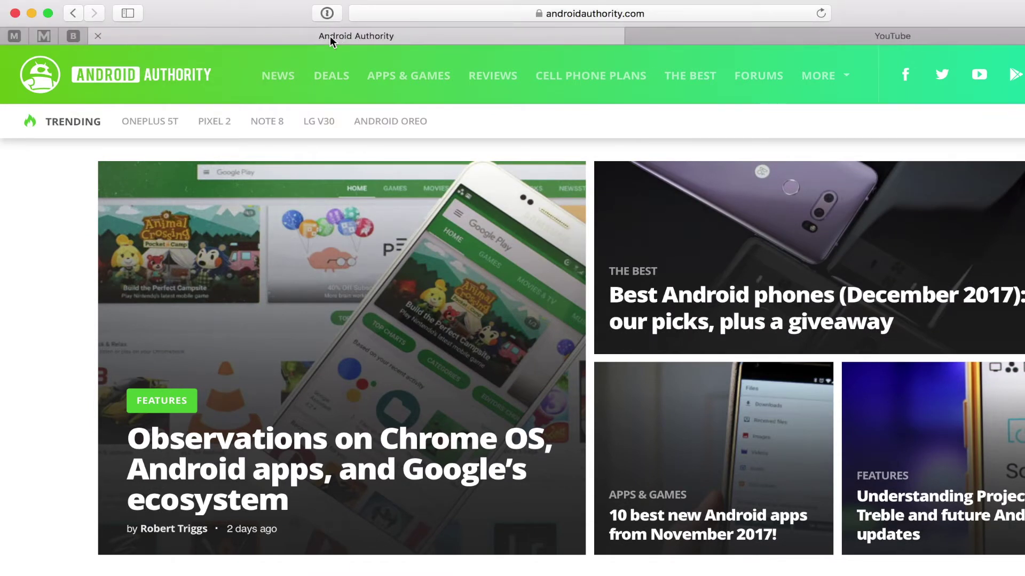
Step: Pin Android Authority through its Pin Tab menu item, then show the pinned tab's Unpin option
{"action": "right_click", "coordinate": [226, 32]}
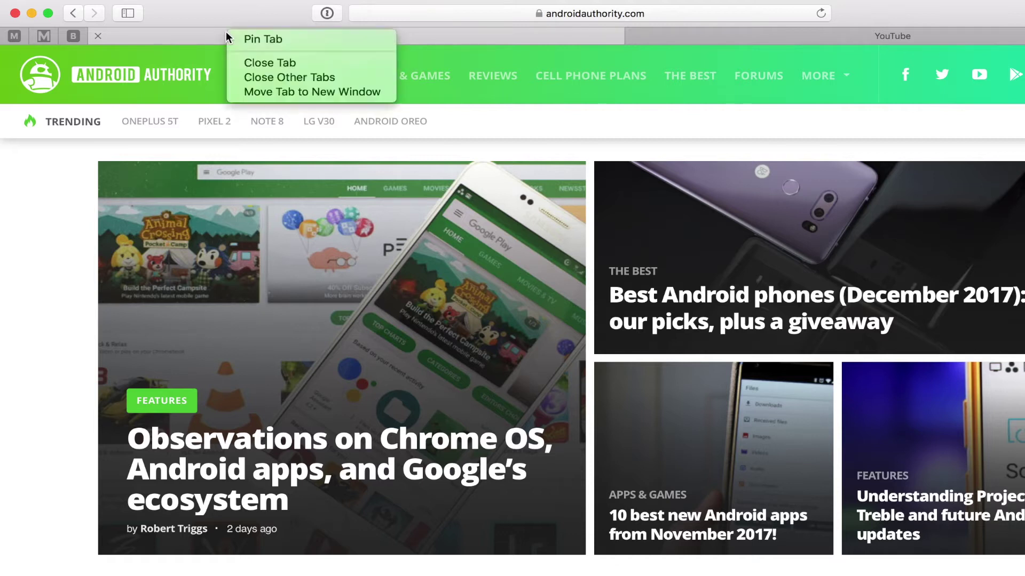
{"action": "left_click", "coordinate": [236, 38]}
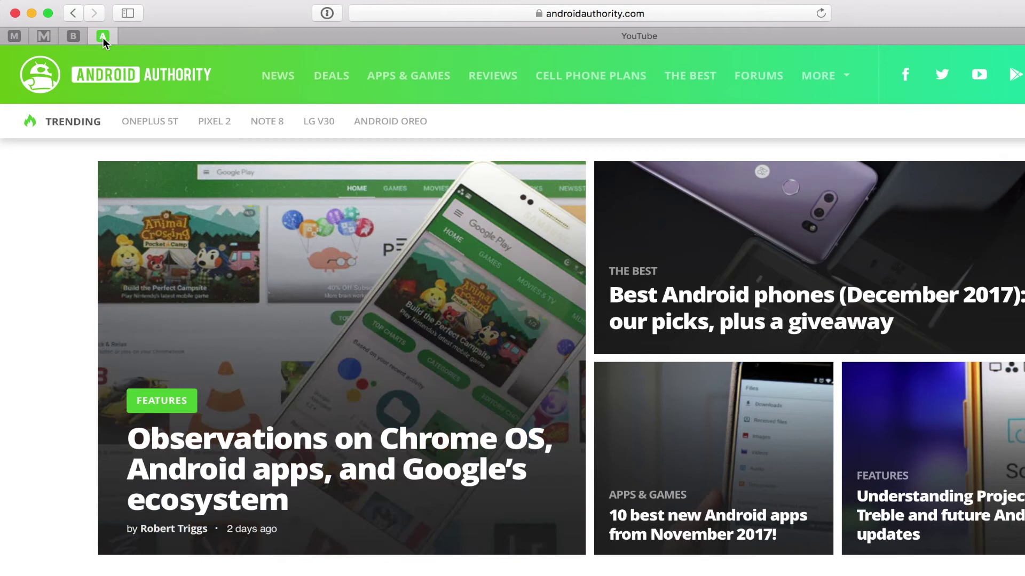
{"action": "right_click", "coordinate": [103, 37]}
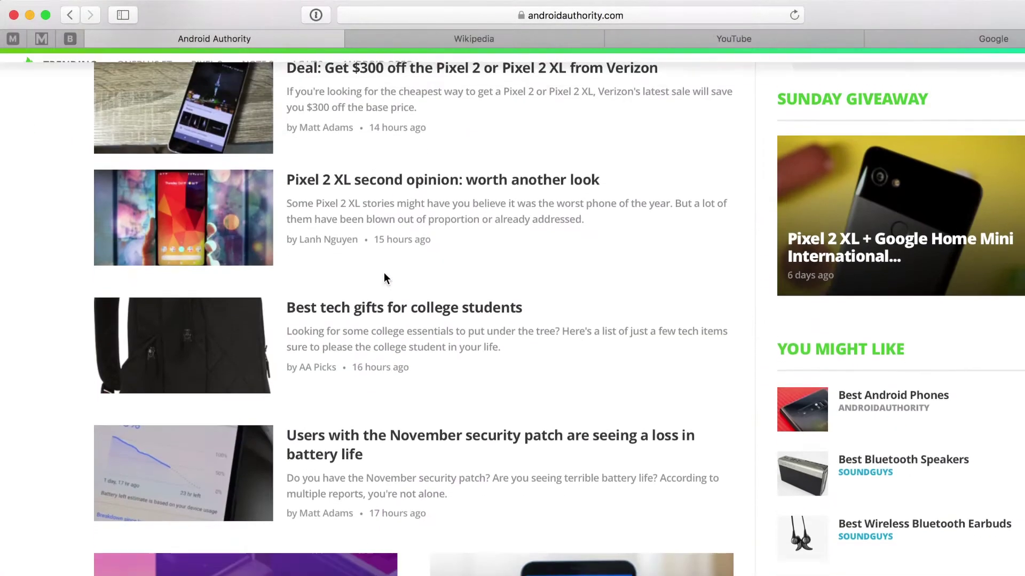
{"action": "scroll", "coordinate": [385, 273], "scroll_direction": "down", "scroll_amount": 1}
Step: Close the Wikipedia and YouTube tabs
{"action": "left_click", "coordinate": [353, 40]}
{"action": "left_click", "coordinate": [352, 40]}
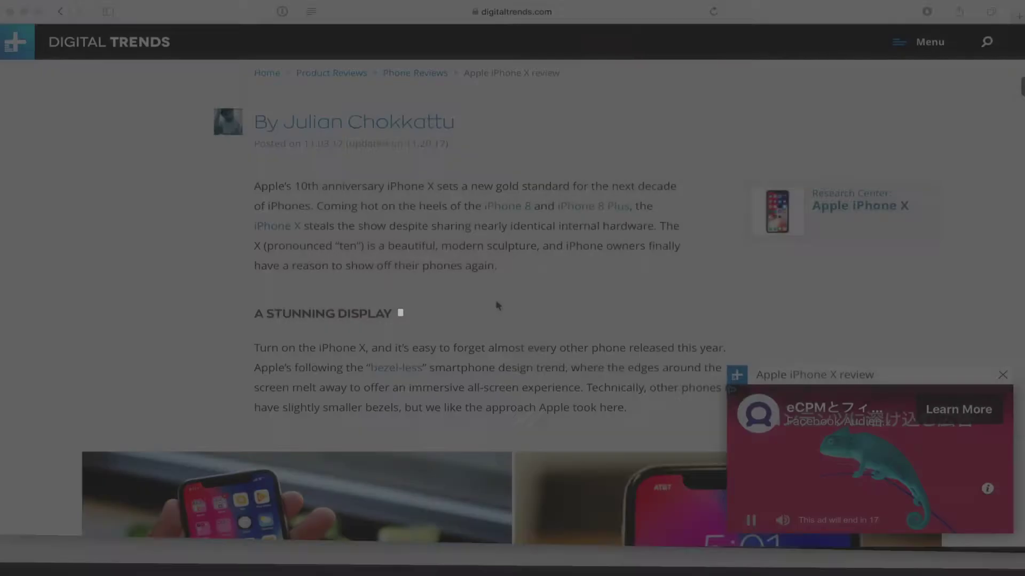
Step: Show the Digital Trends iPhone X review in Reader View and scroll through the article
{"action": "scroll", "coordinate": [495, 302], "scroll_direction": "down", "scroll_amount": 4}
{"action": "scroll", "coordinate": [496, 302], "scroll_direction": "up", "scroll_amount": 2}
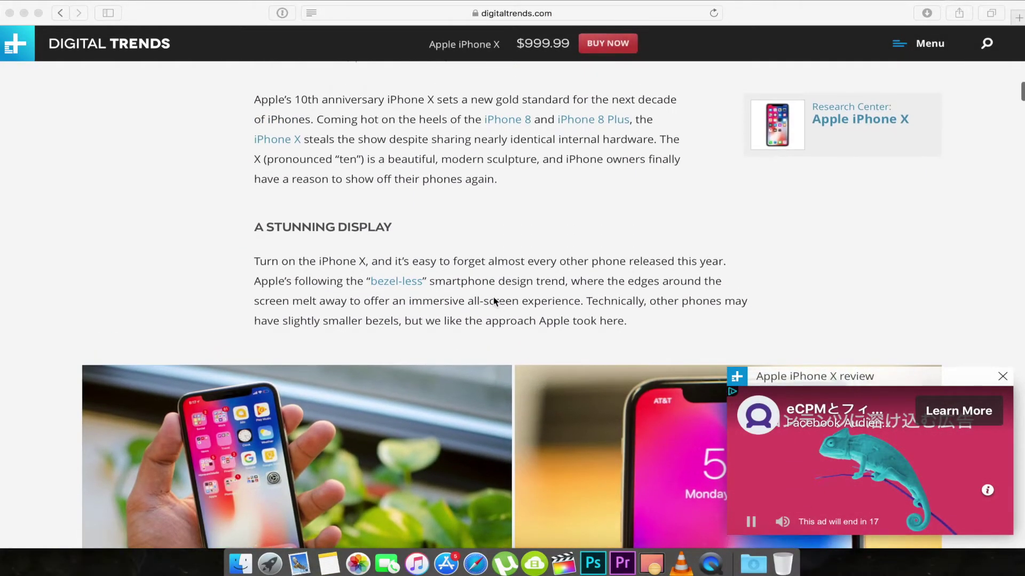
{"action": "left_click", "coordinate": [311, 14]}
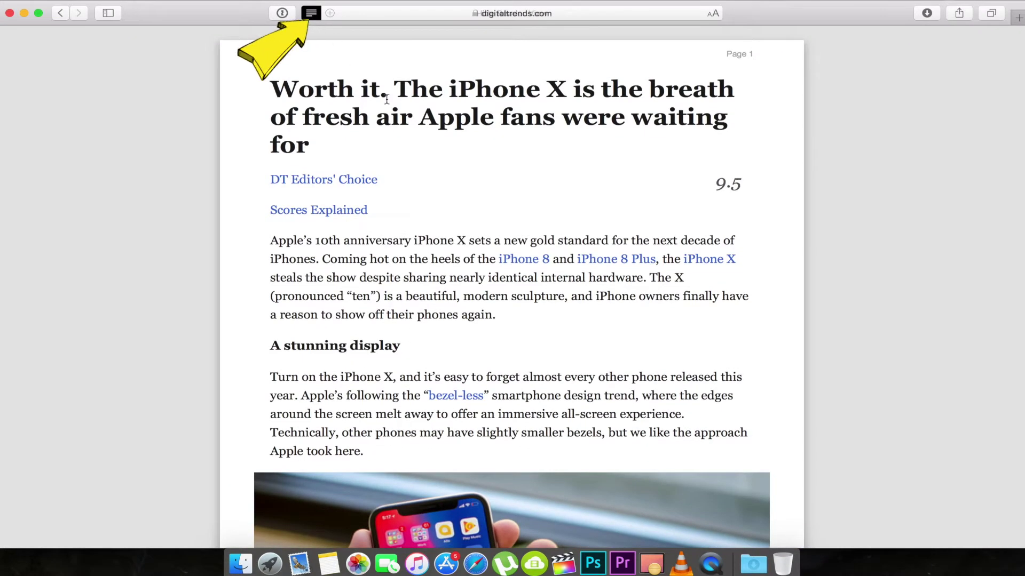
{"action": "scroll", "coordinate": [458, 190], "scroll_direction": "down", "scroll_amount": 10}
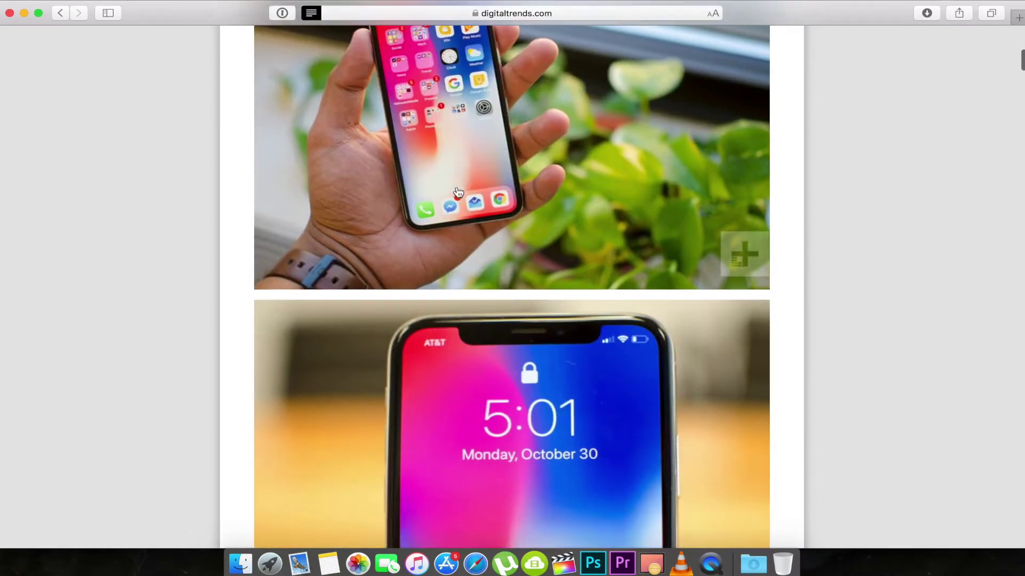
{"action": "scroll", "coordinate": [458, 191], "scroll_direction": "down", "scroll_amount": 15}
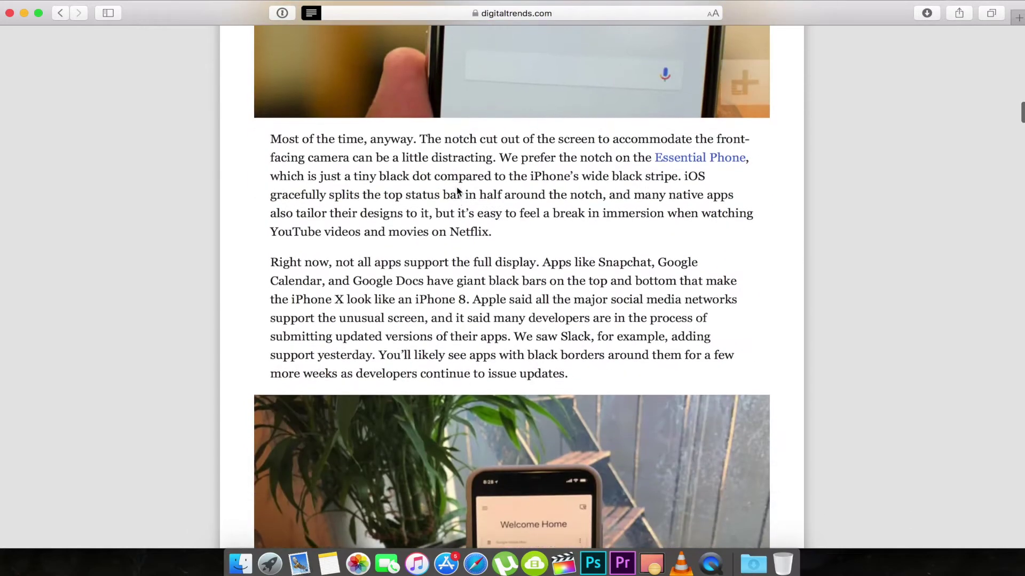
{"action": "scroll", "coordinate": [457, 190], "scroll_direction": "down", "scroll_amount": 15}
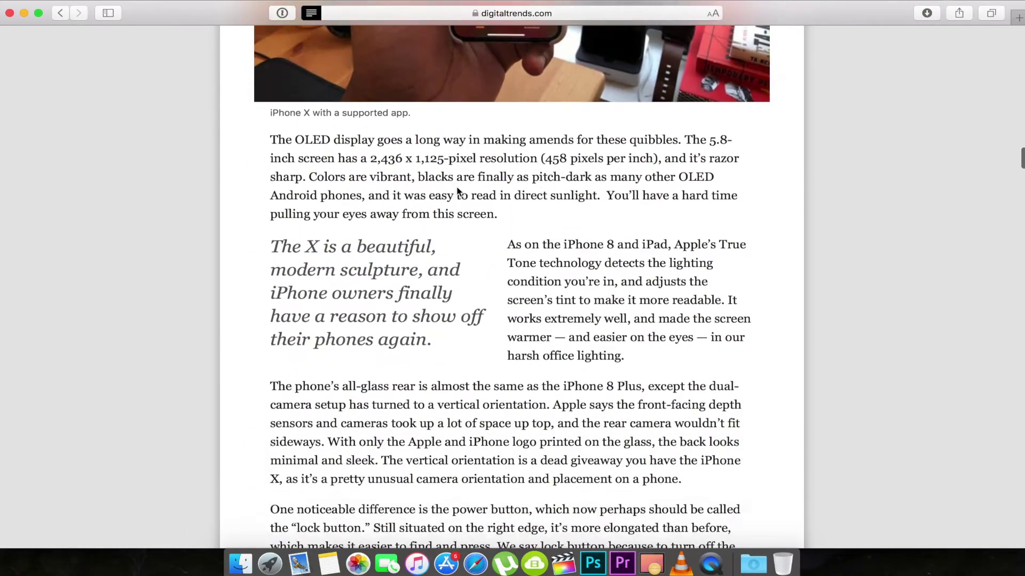
{"action": "scroll", "coordinate": [457, 190], "scroll_direction": "up", "scroll_amount": 10}
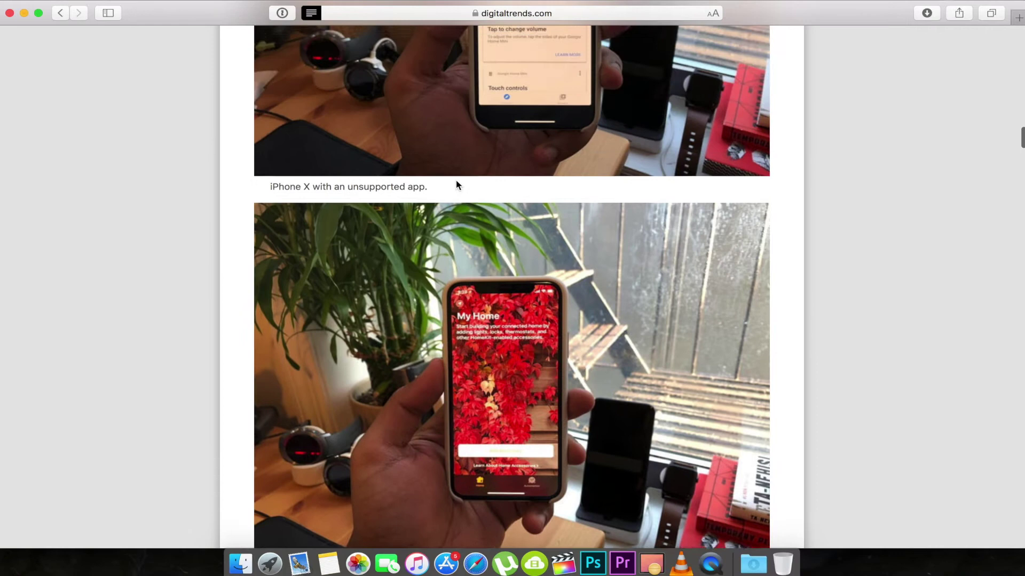
{"action": "scroll", "coordinate": [456, 184], "scroll_direction": "up", "scroll_amount": 12}
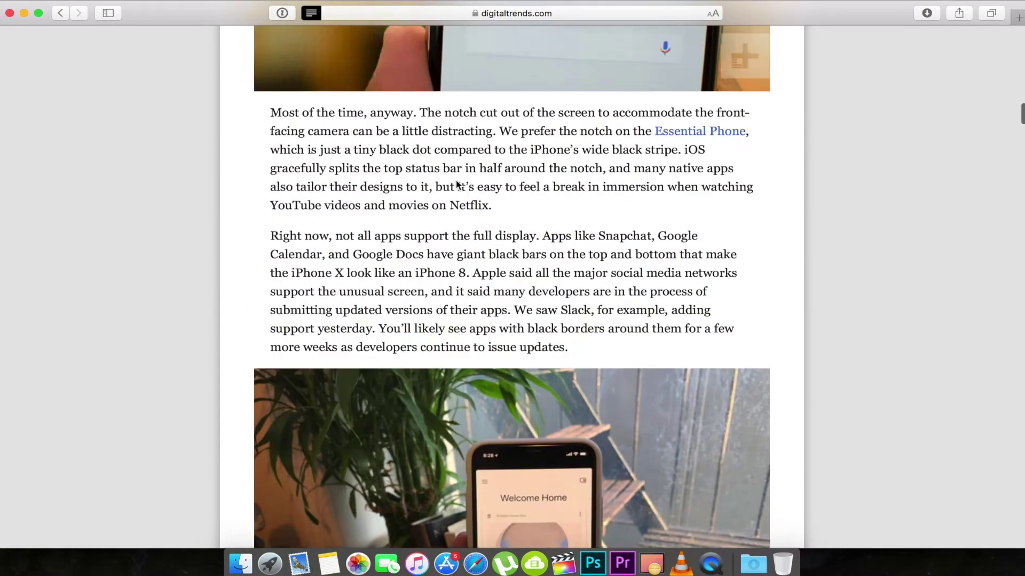
{"action": "scroll", "coordinate": [456, 184], "scroll_direction": "up", "scroll_amount": 15}
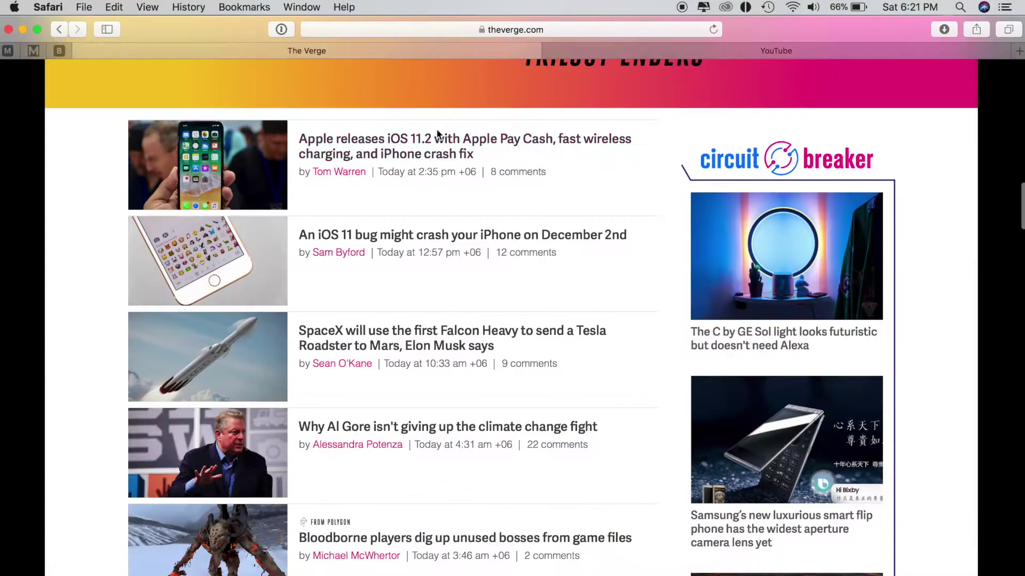
Step: Preview the iOS 11.2, iOS 11 bug, SpaceX and author-page links on The Verge
{"action": "left_click", "coordinate": [431, 140]}
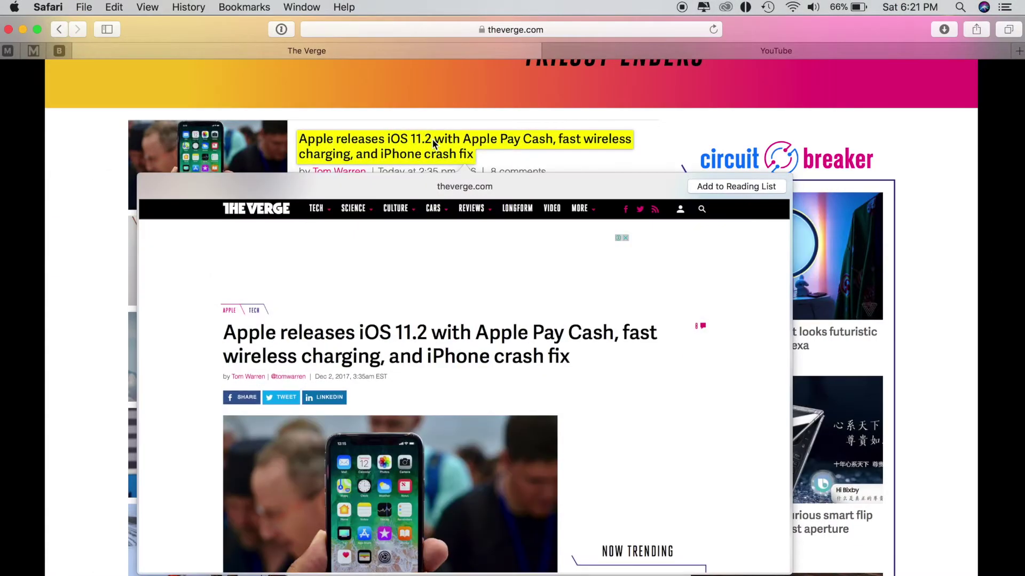
{"action": "left_click", "coordinate": [88, 300]}
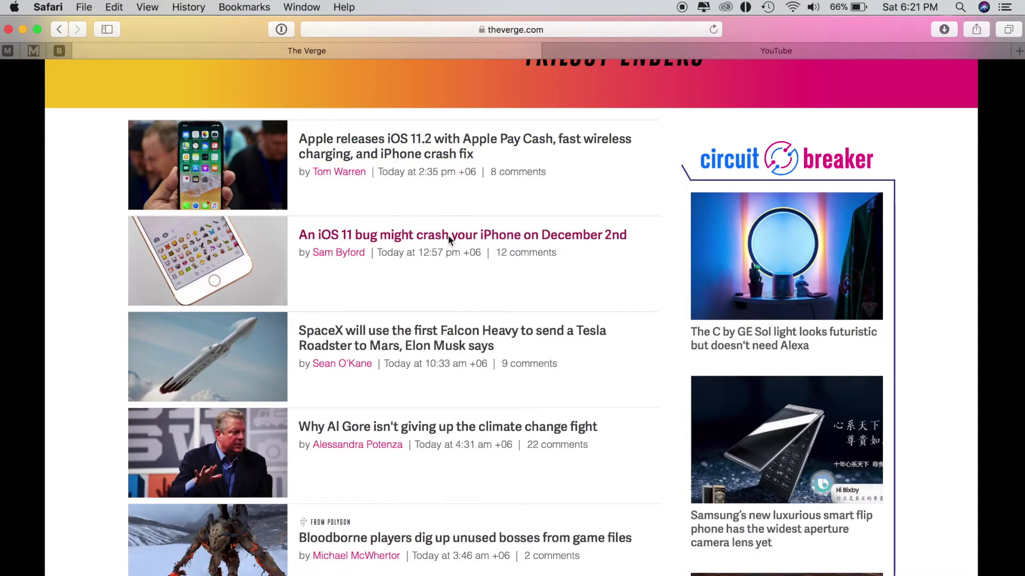
{"action": "left_click", "coordinate": [448, 235]}
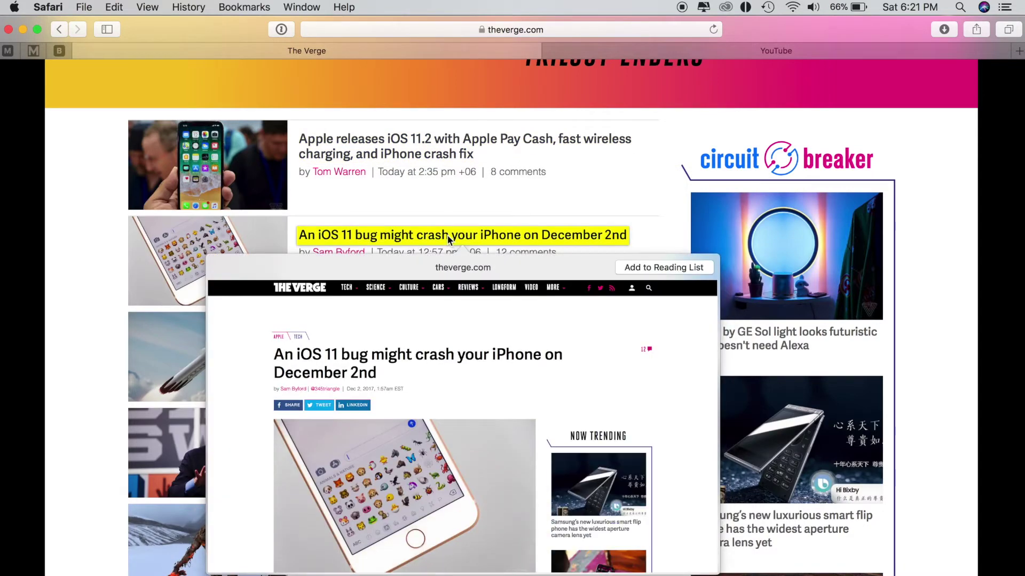
{"action": "scroll", "coordinate": [466, 208], "scroll_direction": "down", "scroll_amount": 3}
{"action": "left_click", "coordinate": [455, 222]}
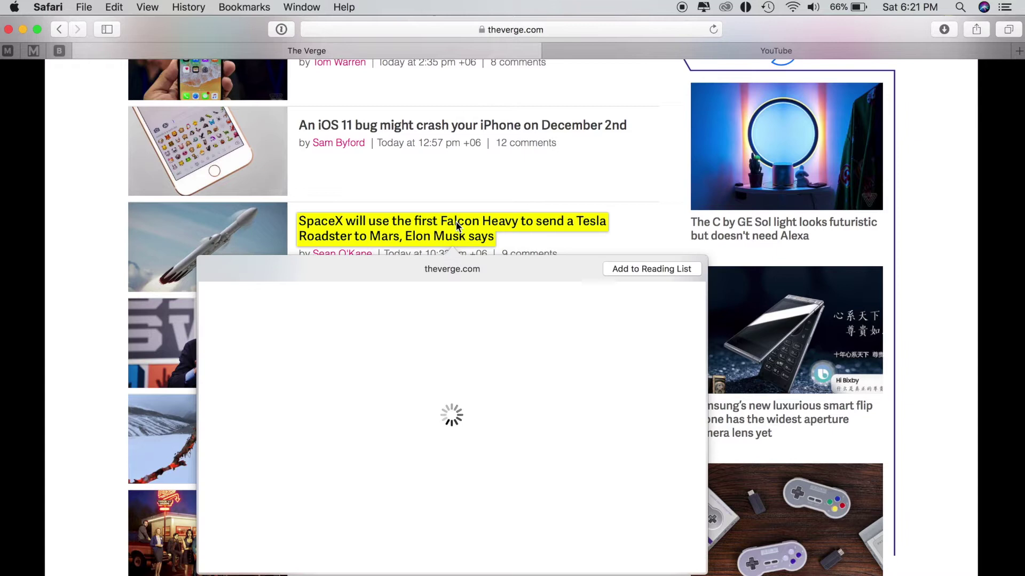
{"action": "left_click", "coordinate": [458, 197]}
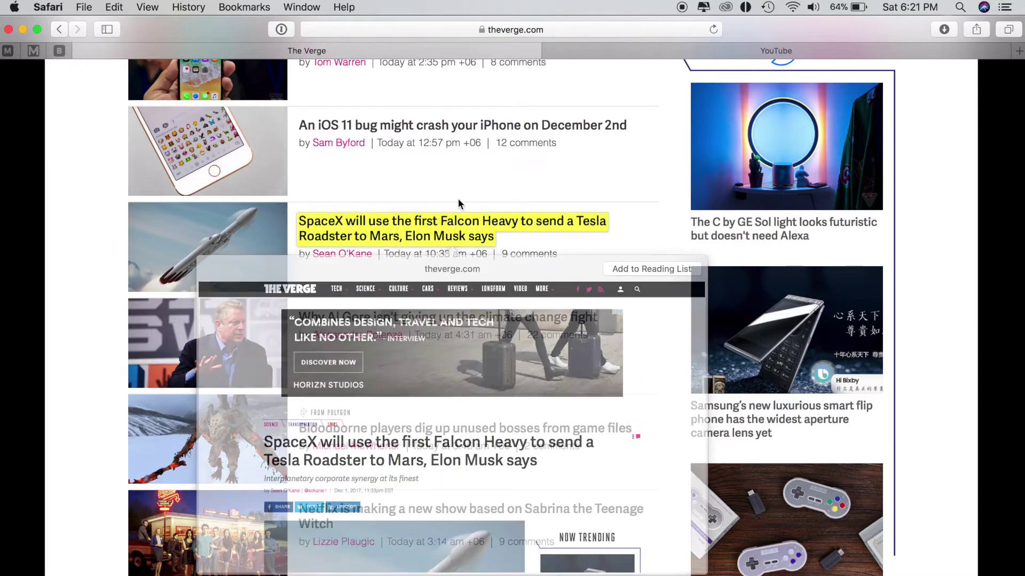
{"action": "left_click", "coordinate": [379, 335]}
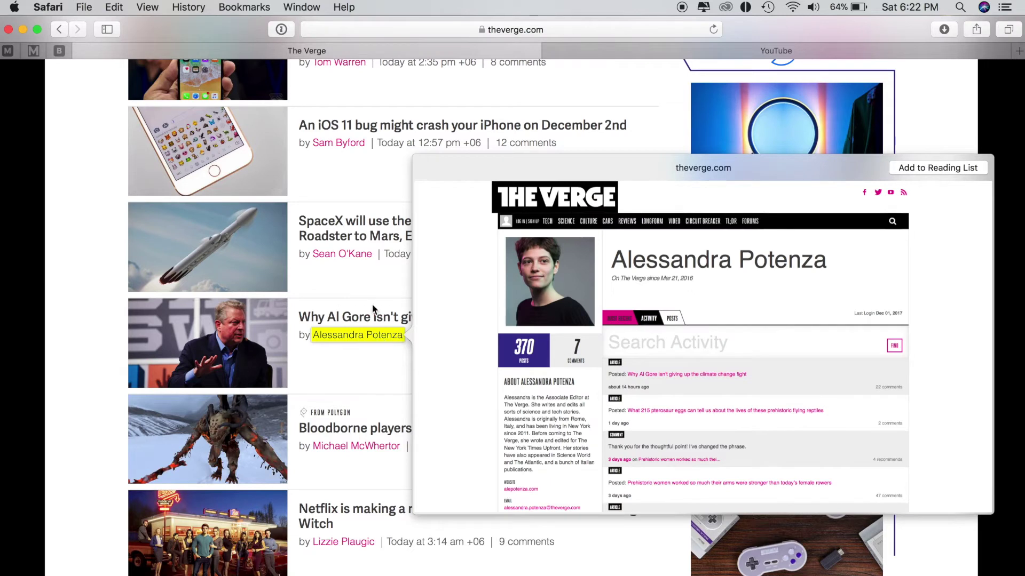
{"action": "left_click", "coordinate": [373, 307]}
Step: Turn on the status bar from the View menu and preview the SpaceX Falcon Heavy article
{"action": "left_click", "coordinate": [144, 7]}
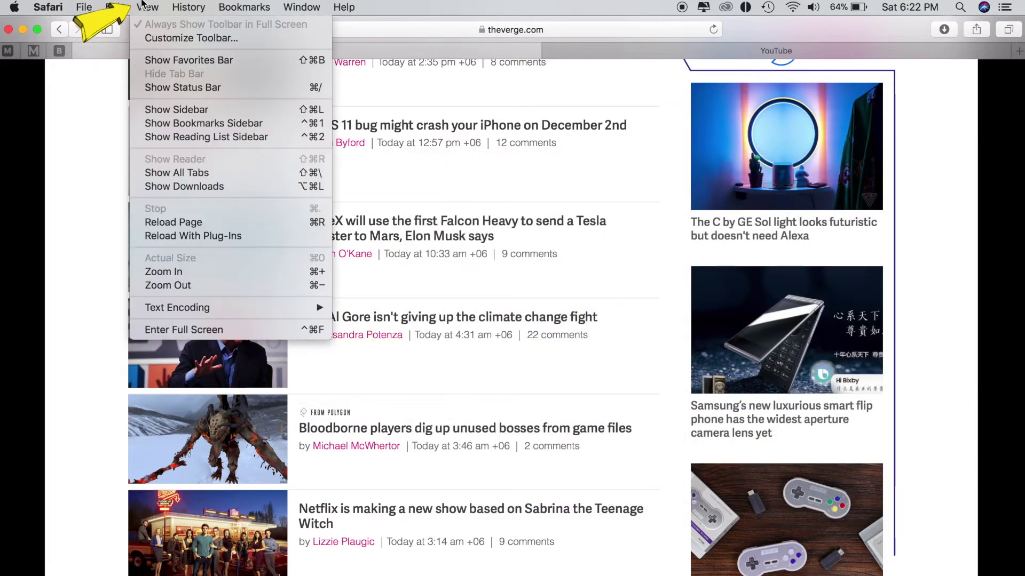
{"action": "left_click", "coordinate": [171, 91]}
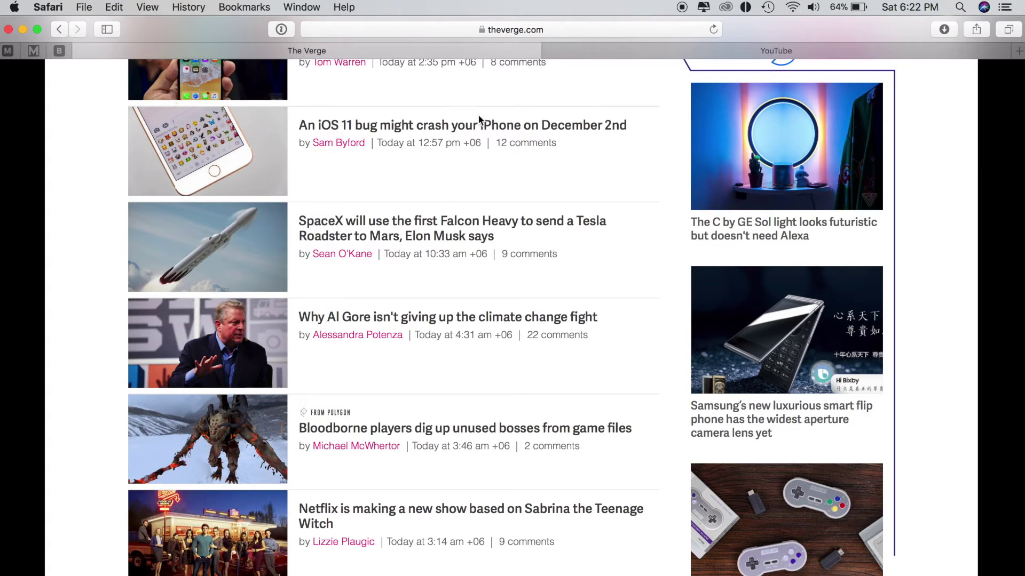
{"action": "left_click", "coordinate": [482, 222]}
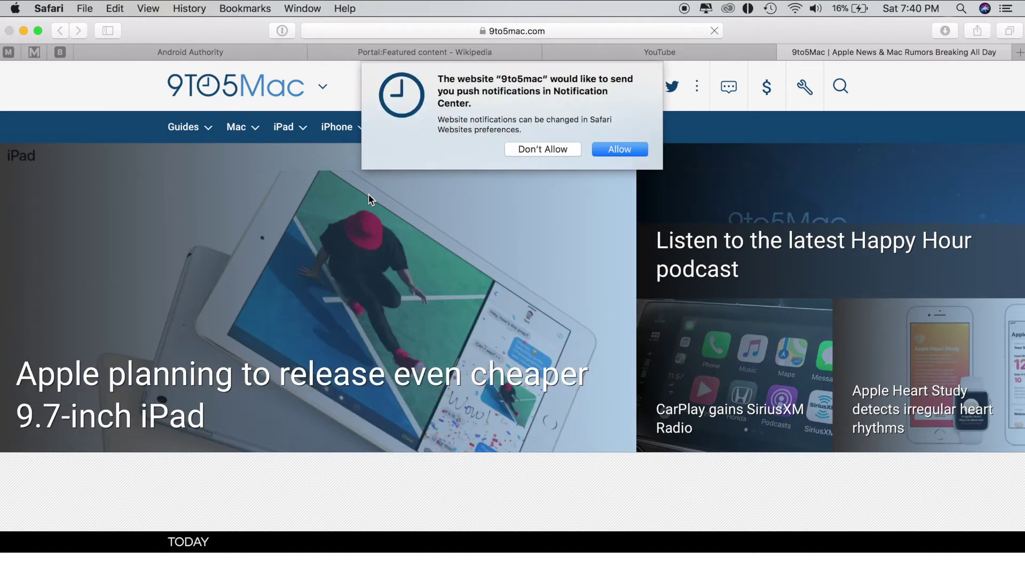
Step: Decline the push notification requests from 9to5mac and Digital Trends
{"action": "left_click", "coordinate": [536, 152]}
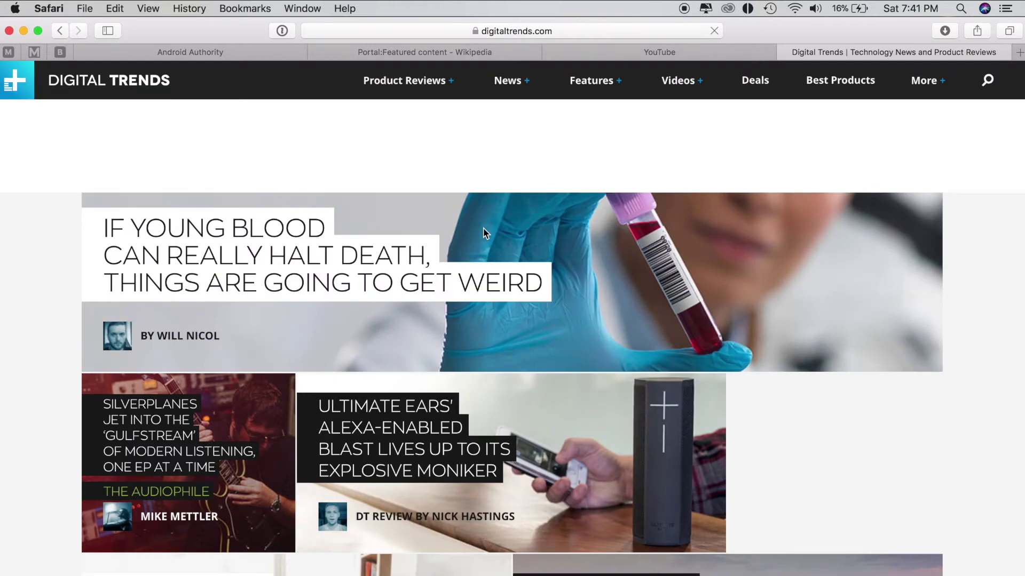
{"action": "scroll", "coordinate": [484, 233], "scroll_direction": "down", "scroll_amount": 3}
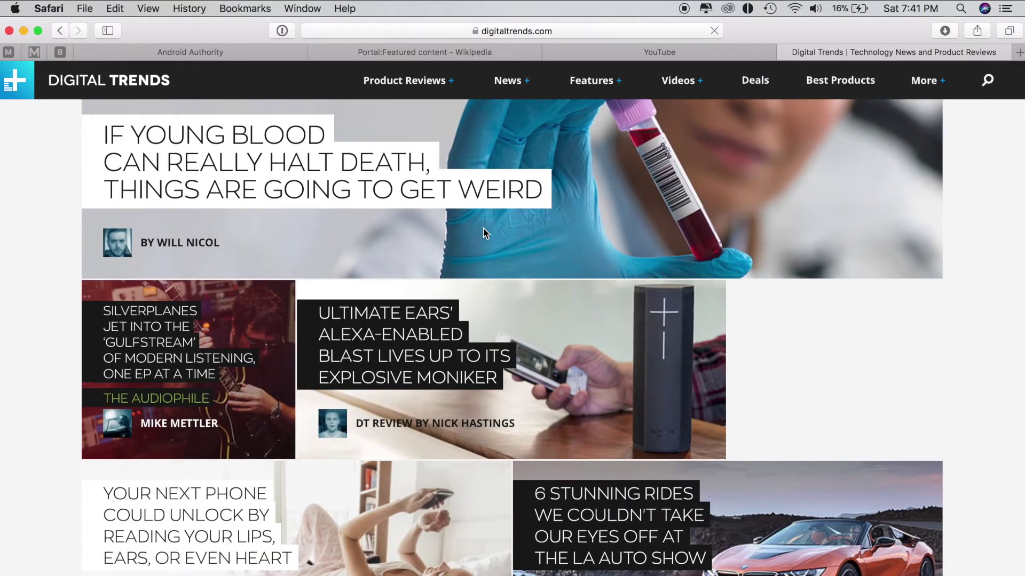
{"action": "scroll", "coordinate": [485, 233], "scroll_direction": "down", "scroll_amount": 10}
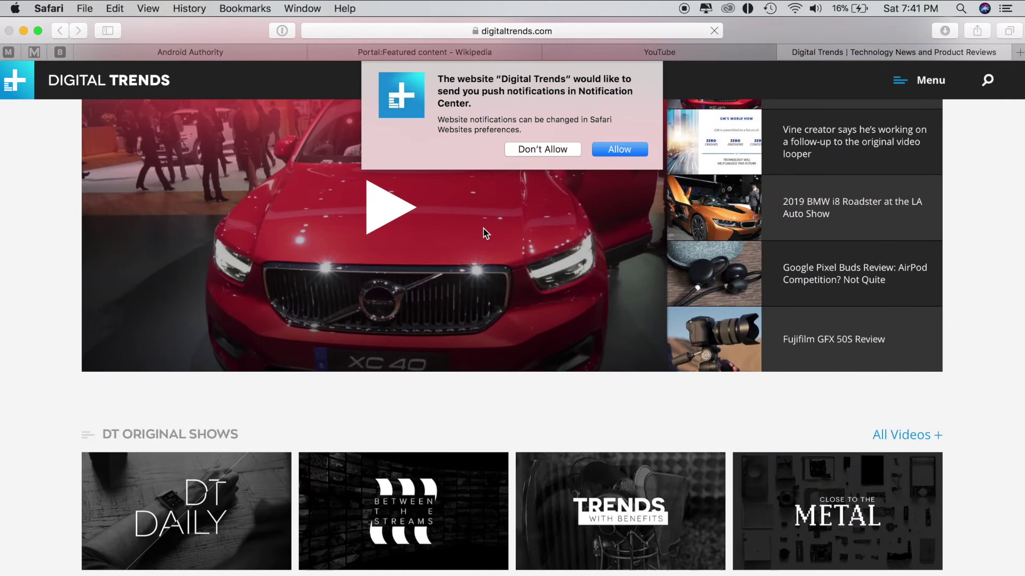
{"action": "left_click", "coordinate": [549, 150]}
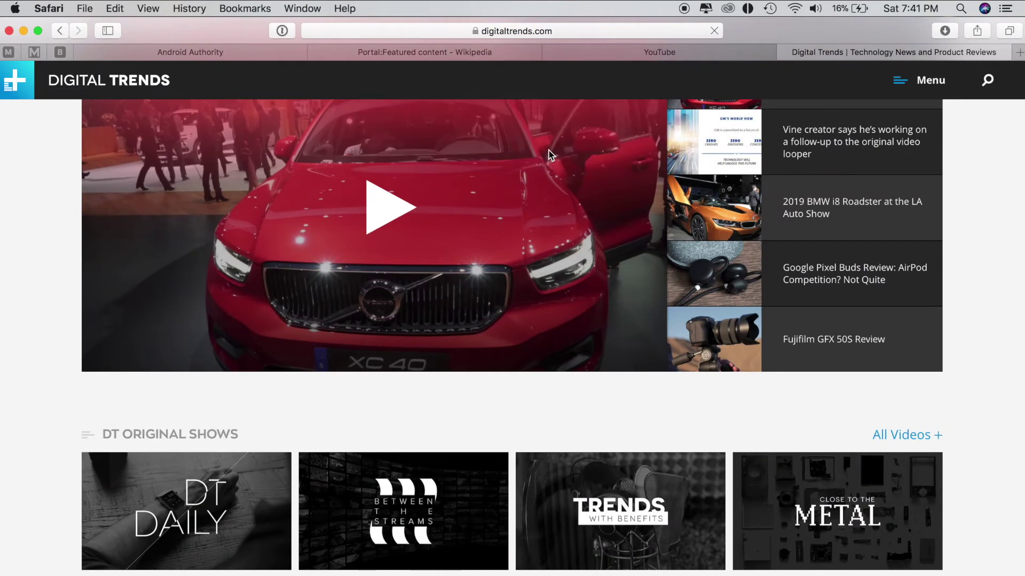
{"action": "scroll", "coordinate": [549, 150], "scroll_direction": "up", "scroll_amount": 5}
Step: In Preferences, uncheck 'Allow websites to ask for permission to send push notifications'
{"action": "left_click", "coordinate": [60, 9]}
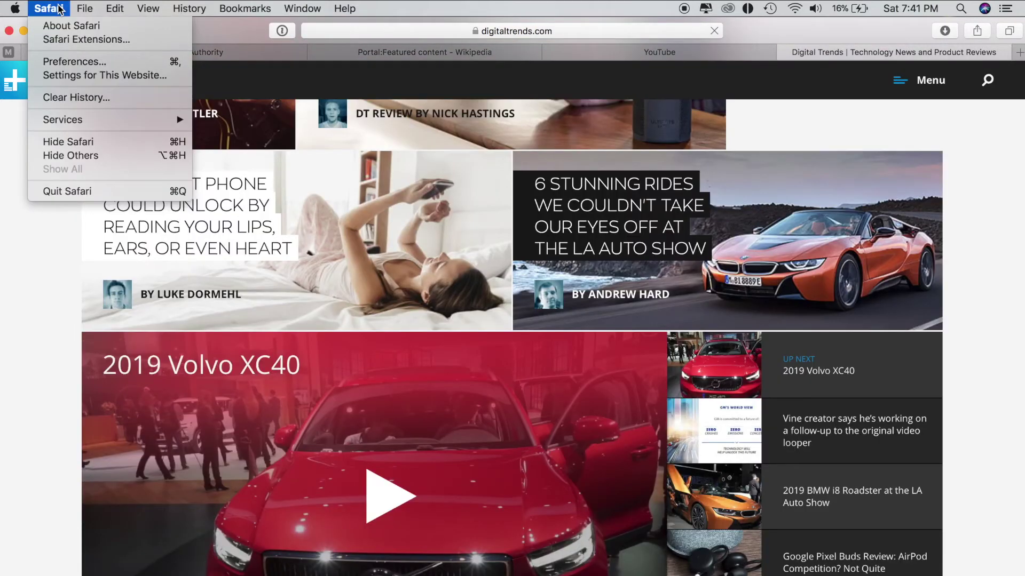
{"action": "left_click", "coordinate": [73, 63]}
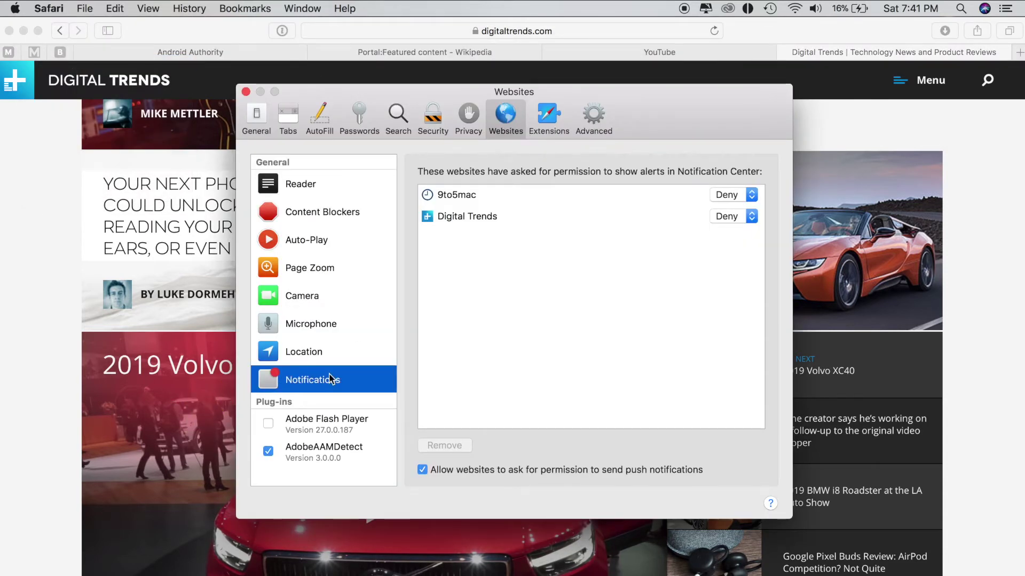
{"action": "left_click", "coordinate": [422, 470]}
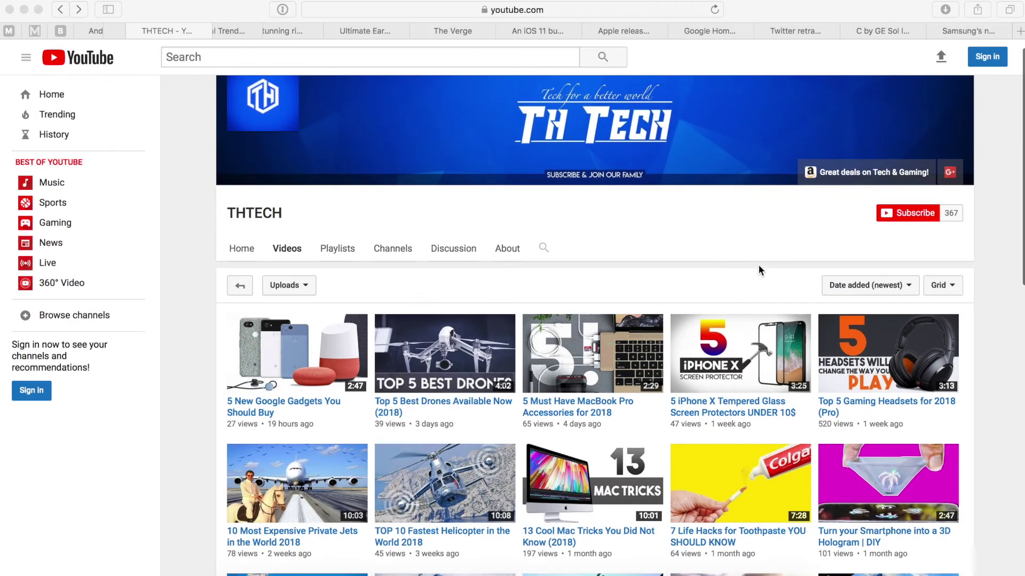
Step: Play the Top 5 Gaming Headsets for 2018 (Pro) video in Picture in Picture
{"action": "left_click", "coordinate": [865, 408]}
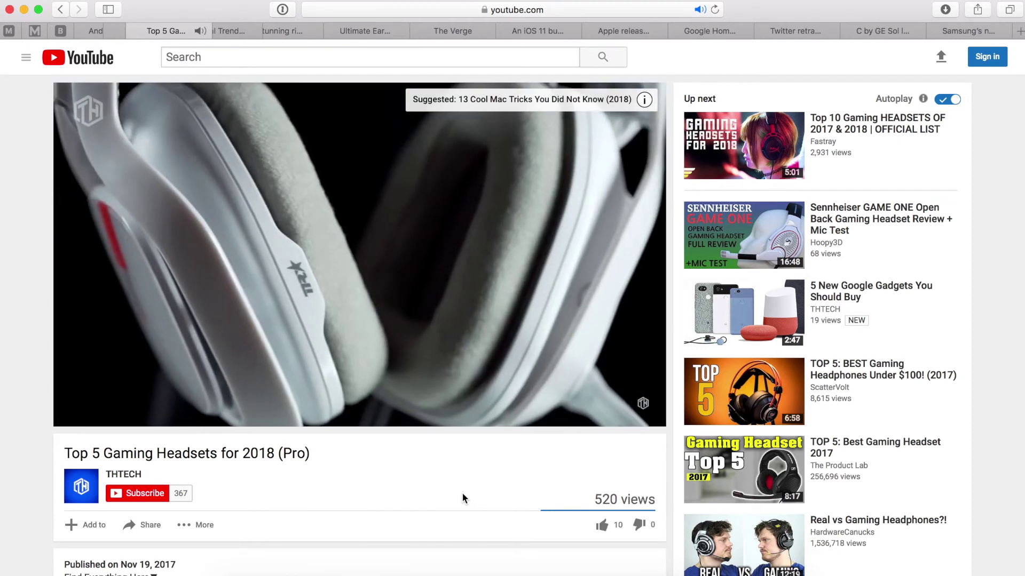
{"action": "right_click", "coordinate": [388, 293]}
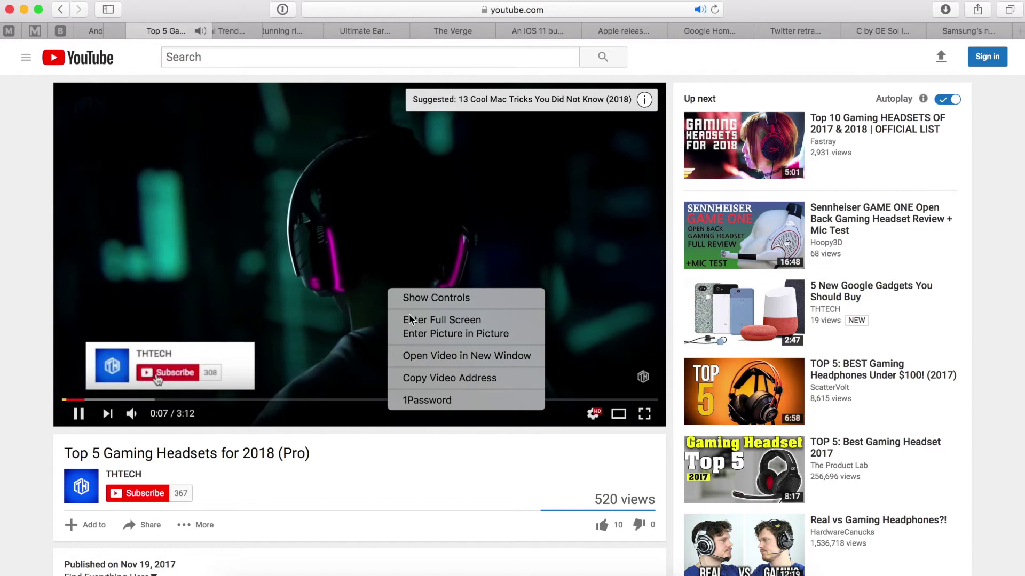
{"action": "left_click", "coordinate": [413, 335]}
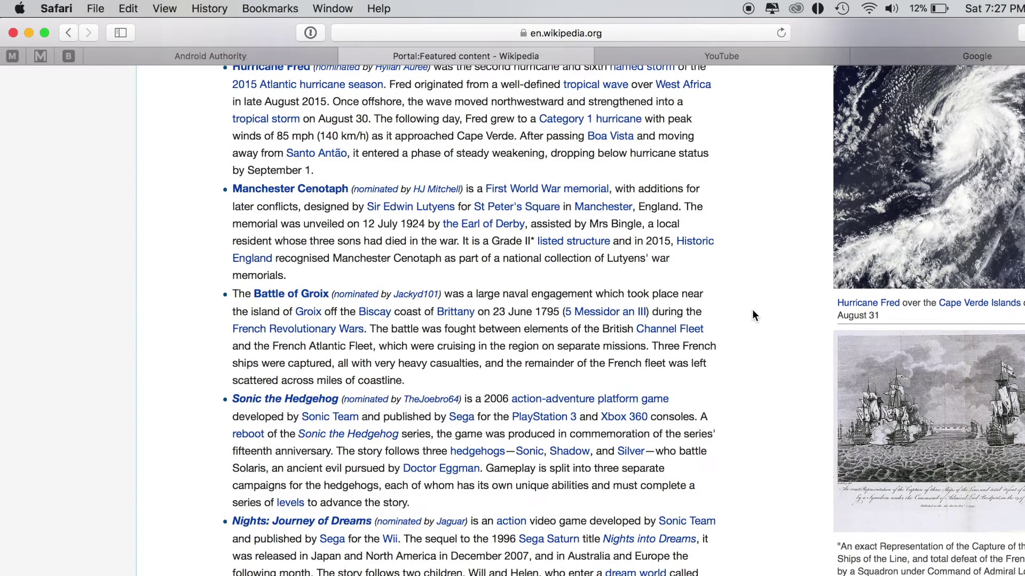
Step: Export the Wikipedia Portal:Featured content page as a PDF to the Desktop
{"action": "scroll", "coordinate": [752, 311], "scroll_direction": "down", "scroll_amount": 4}
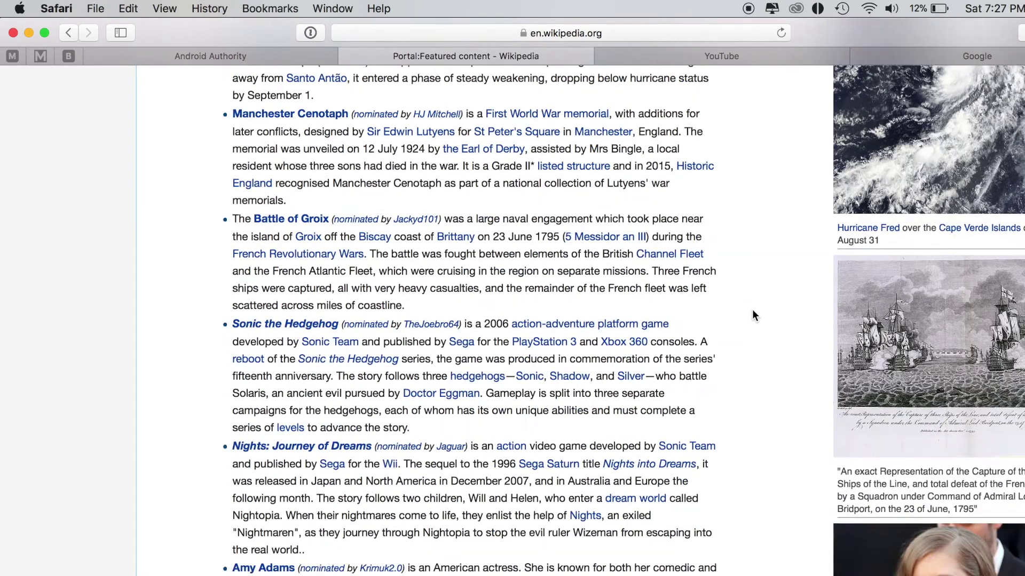
{"action": "scroll", "coordinate": [752, 316], "scroll_direction": "down", "scroll_amount": 6}
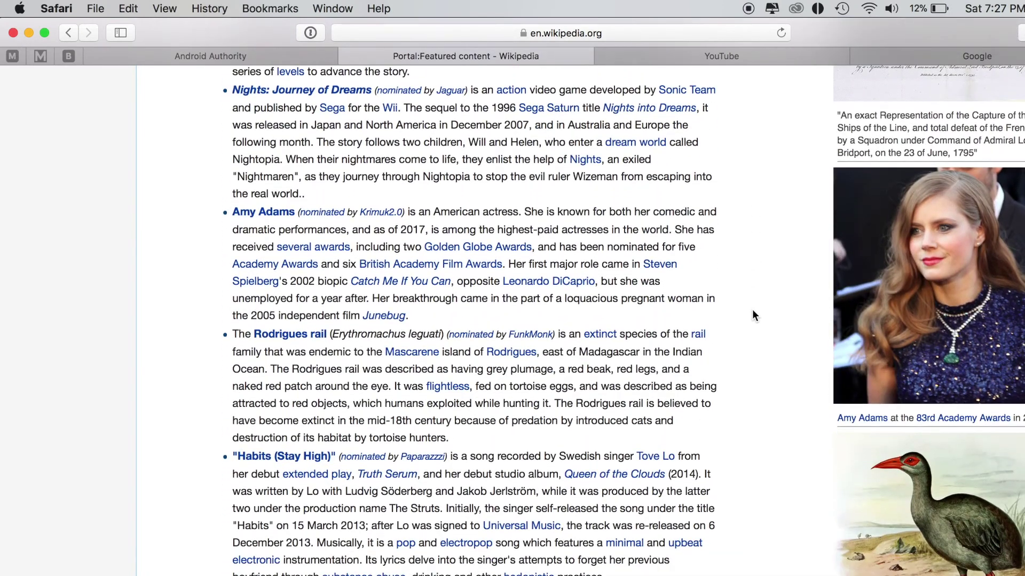
{"action": "left_click", "coordinate": [98, 8]}
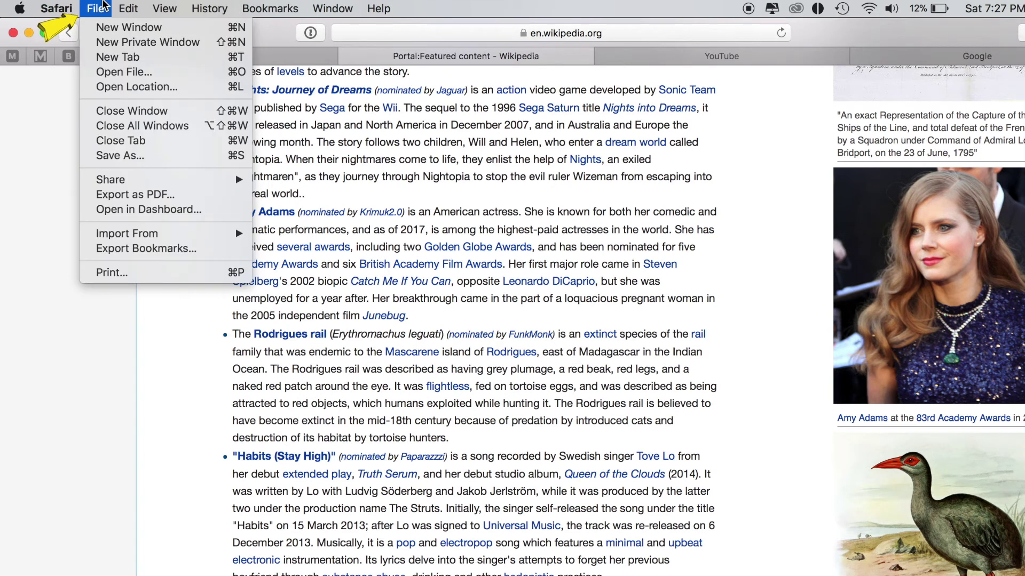
{"action": "left_click", "coordinate": [123, 197]}
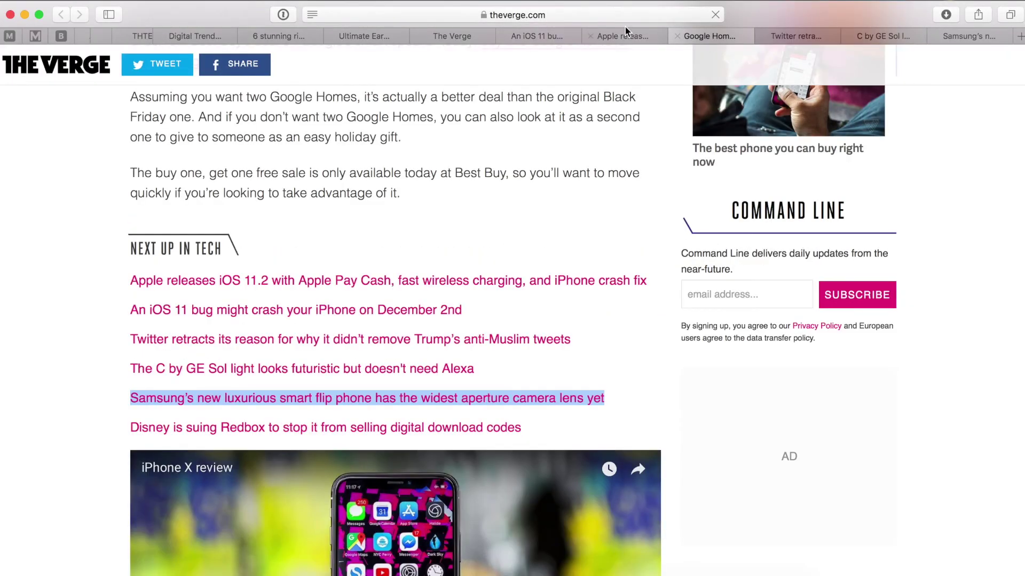
Step: Switch through the open tabs, including THTECH YouTube, Digital Trends and The Verge
{"action": "left_click", "coordinate": [561, 39]}
{"action": "left_click", "coordinate": [464, 38]}
{"action": "left_click", "coordinate": [341, 36]}
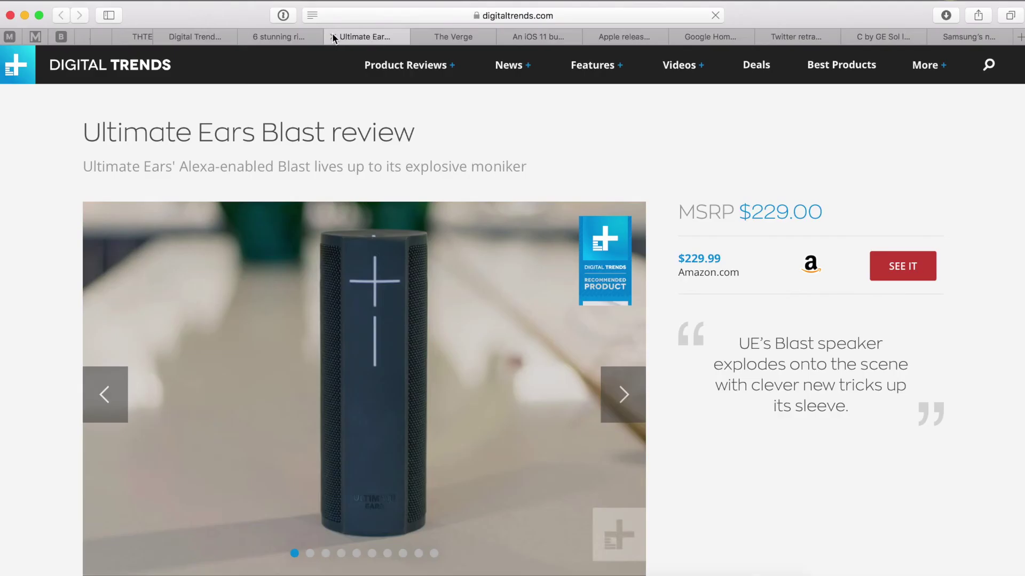
{"action": "left_click", "coordinate": [251, 36]}
{"action": "left_click", "coordinate": [205, 37]}
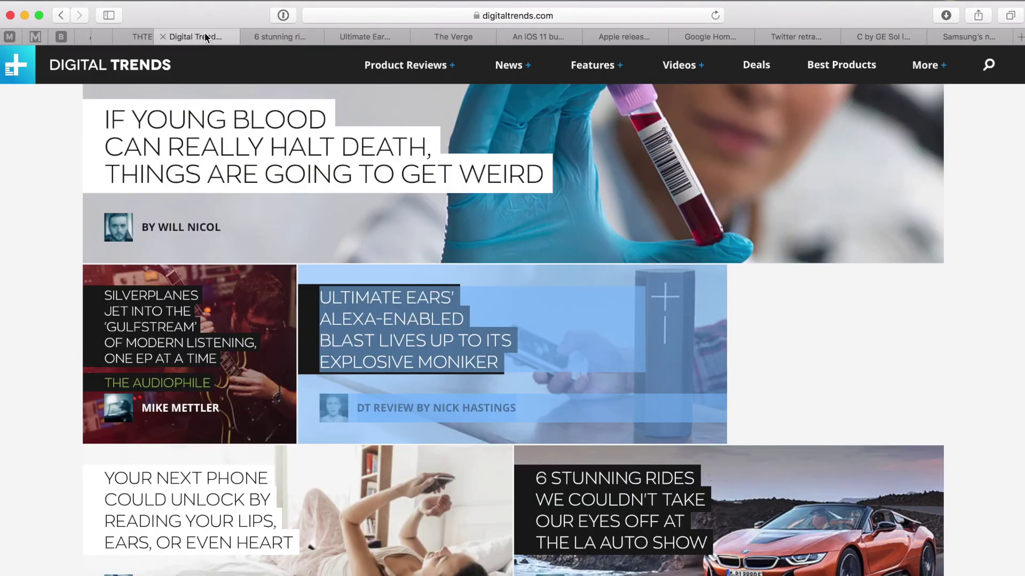
{"action": "left_click", "coordinate": [140, 33]}
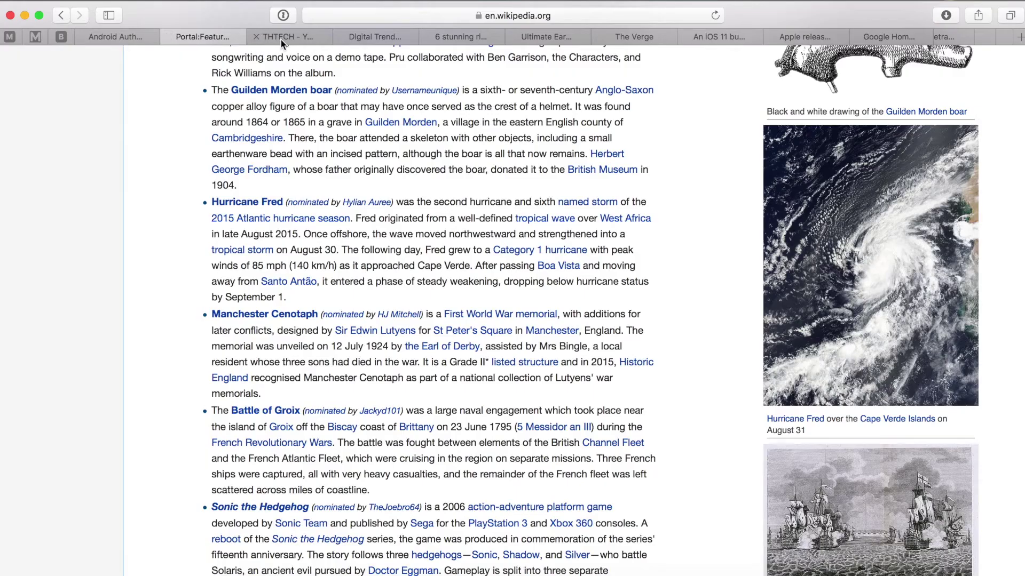
{"action": "left_click", "coordinate": [281, 38]}
{"action": "left_click", "coordinate": [376, 38]}
{"action": "left_click", "coordinate": [635, 36]}
Step: Show all tabs as a grid and filter them by 'thtech'
{"action": "left_click", "coordinate": [1010, 15]}
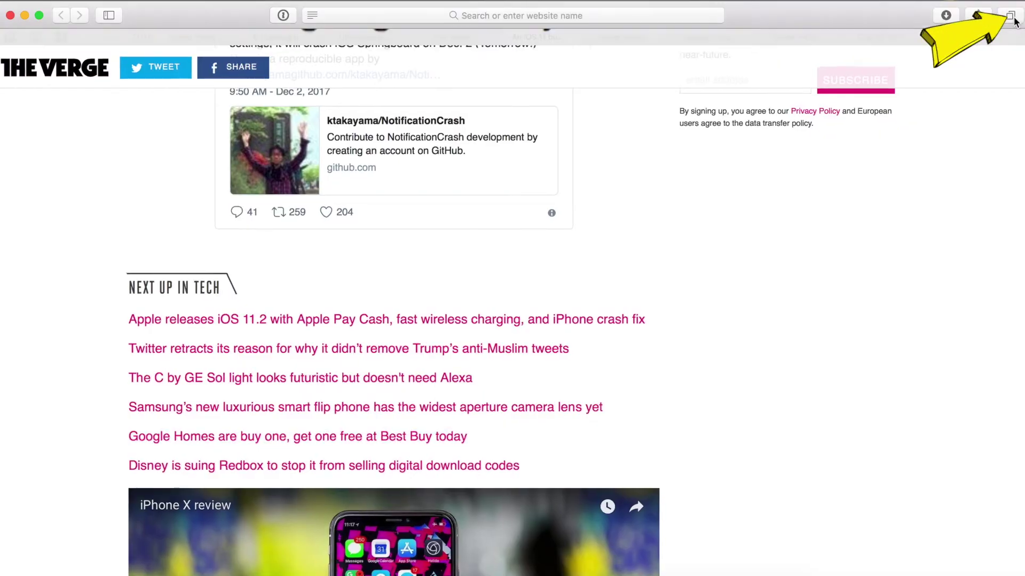
{"action": "scroll", "coordinate": [720, 137], "scroll_direction": "up", "scroll_amount": 3}
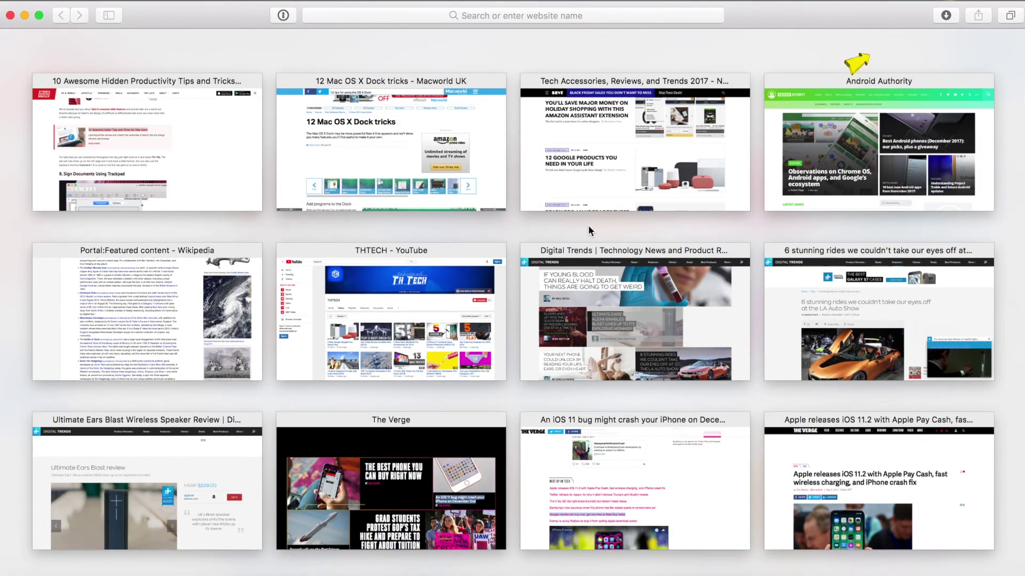
{"action": "scroll", "coordinate": [588, 225], "scroll_direction": "up", "scroll_amount": 2}
{"action": "left_click", "coordinate": [938, 42]}
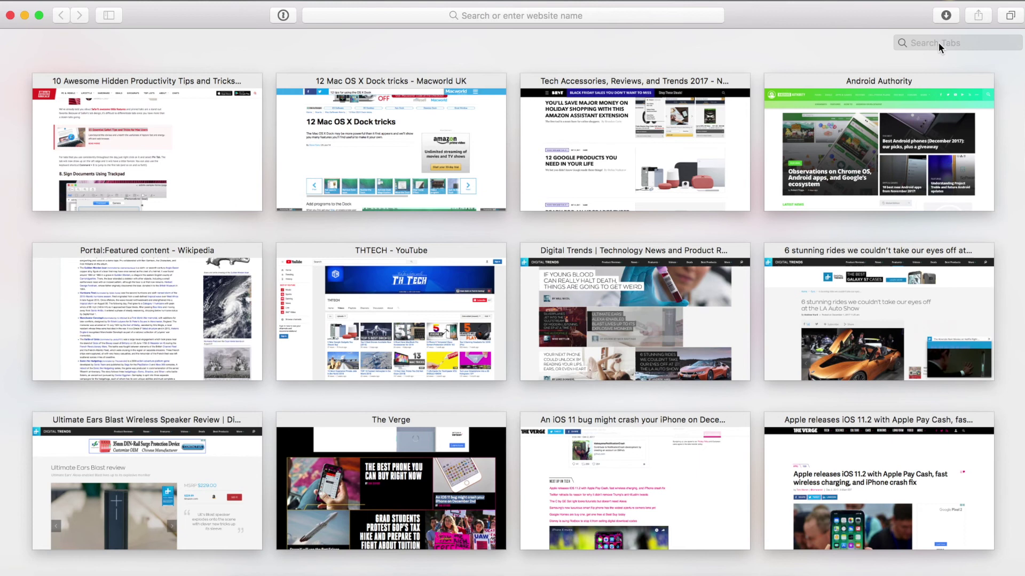
{"action": "type", "text": "thtech"}
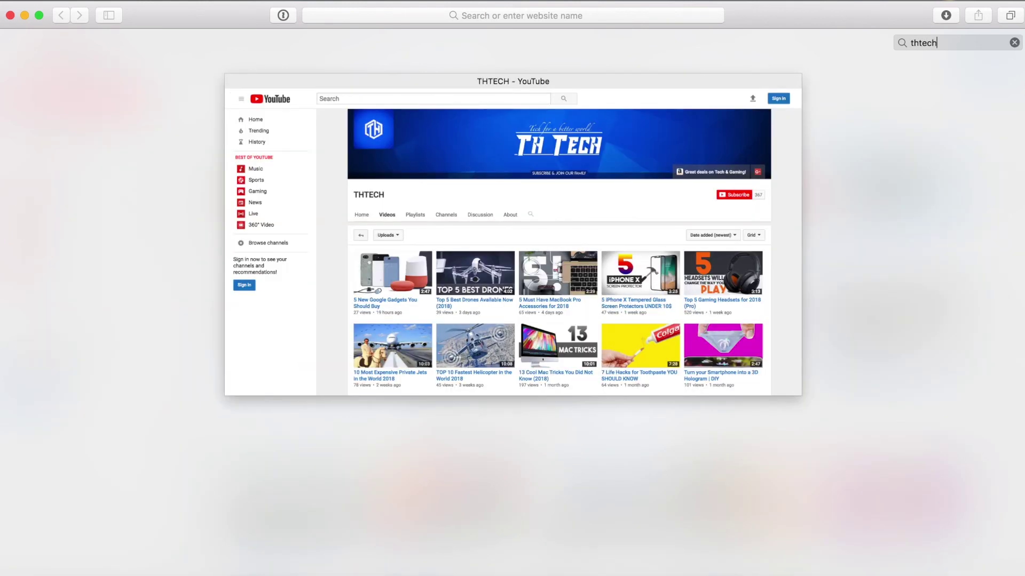